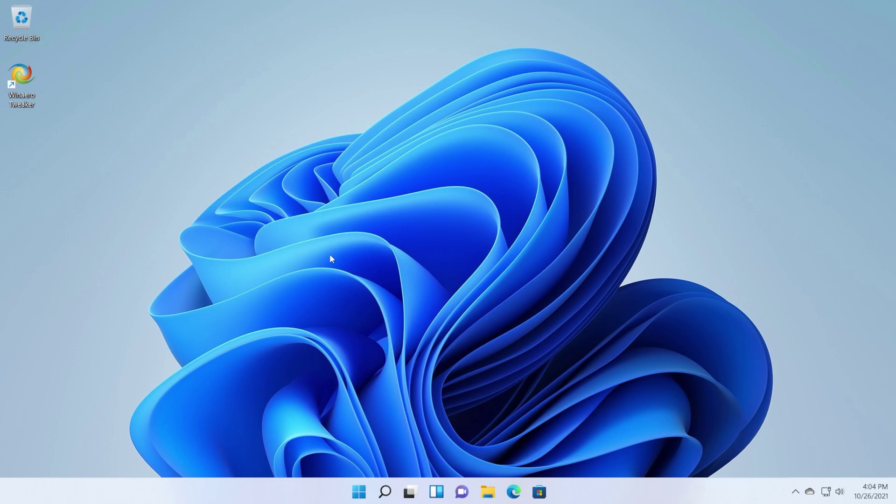
Open File Explorer on Quick access with Win+E.
key(super+e)
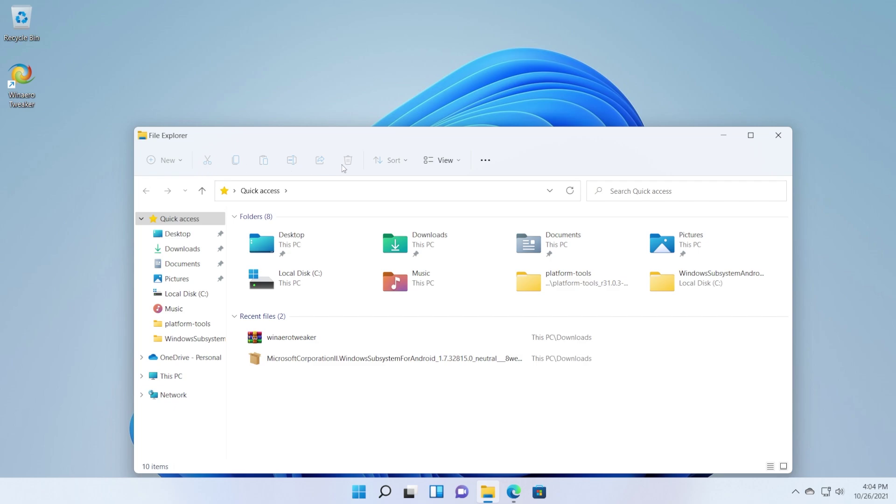
Check the command bar's See more options, then move the Explorer window up and left.
click(487, 161)
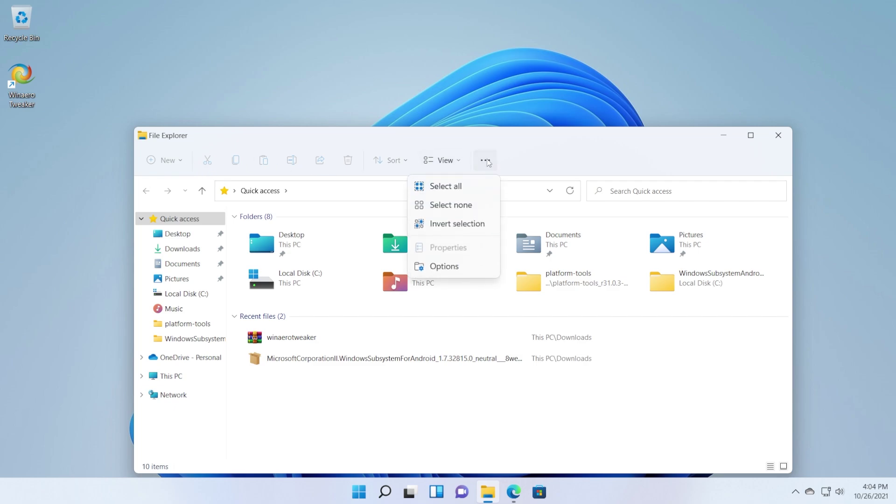
click(511, 162)
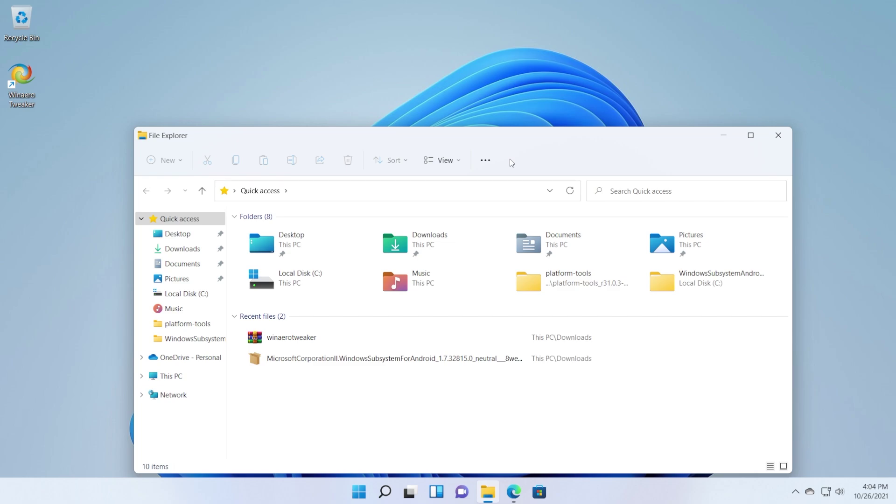
drag(444, 142, 374, 116)
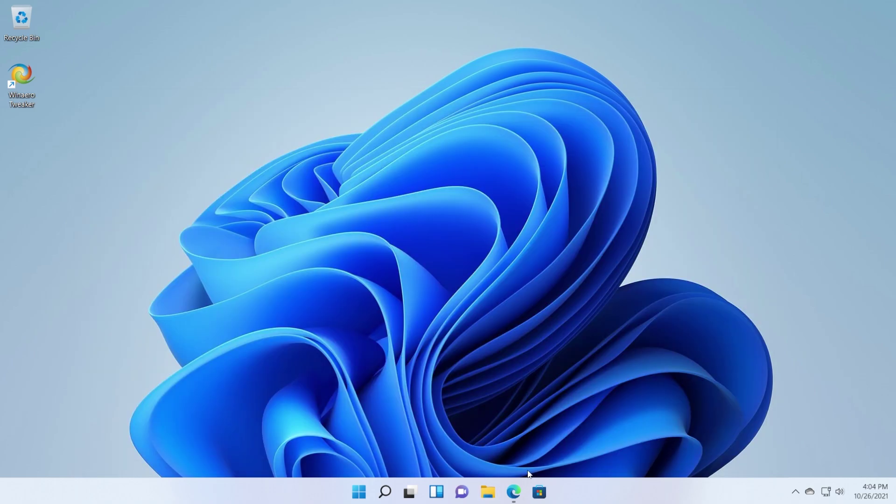
Show the winaerotweaker.com Download section in Edge, then minimize the browser to the desktop.
click(514, 492)
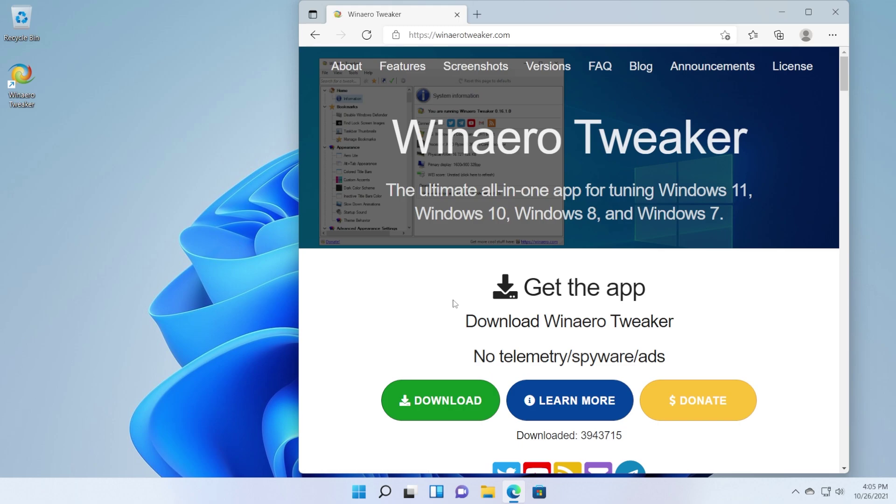
click(782, 12)
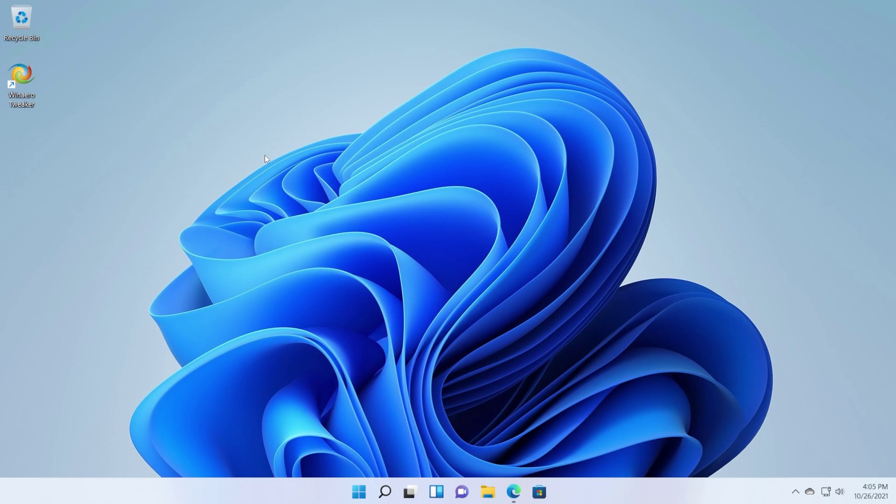
Launch Winaero Tweaker as administrator and tick 'Enable the Ribbon UI in File Explorer' under Windows 11.
double_click(22, 77)
click(403, 345)
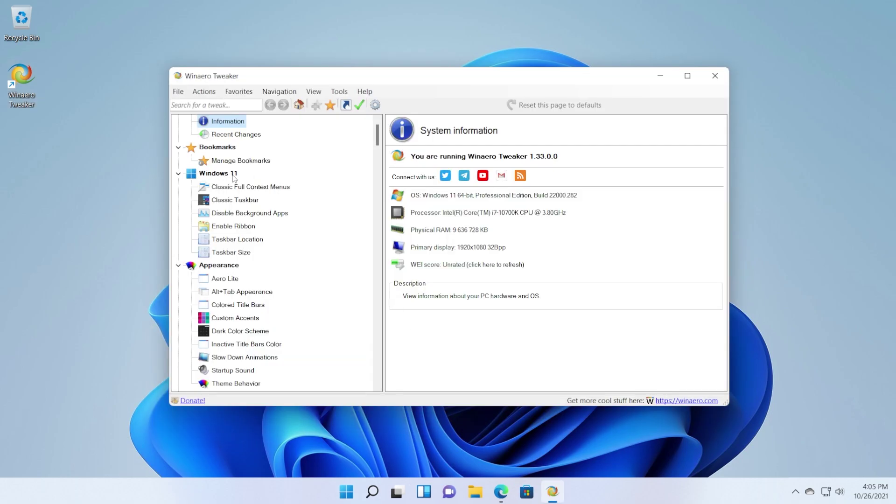
click(224, 229)
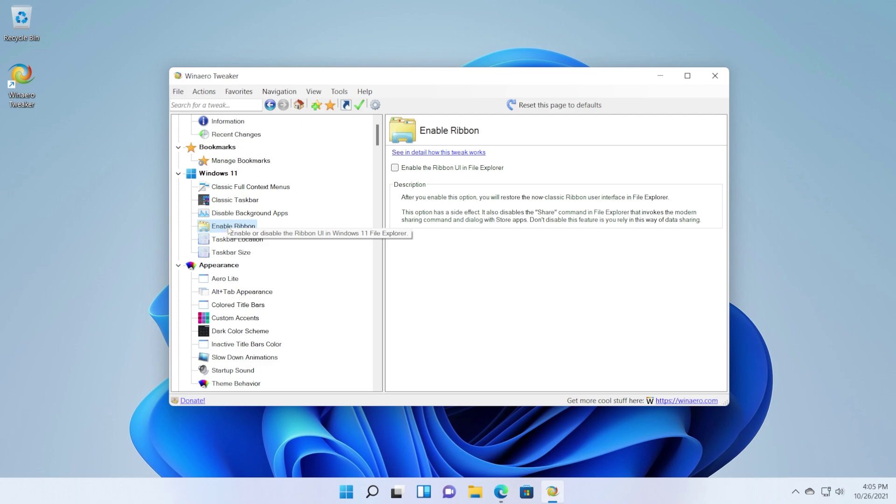
click(395, 169)
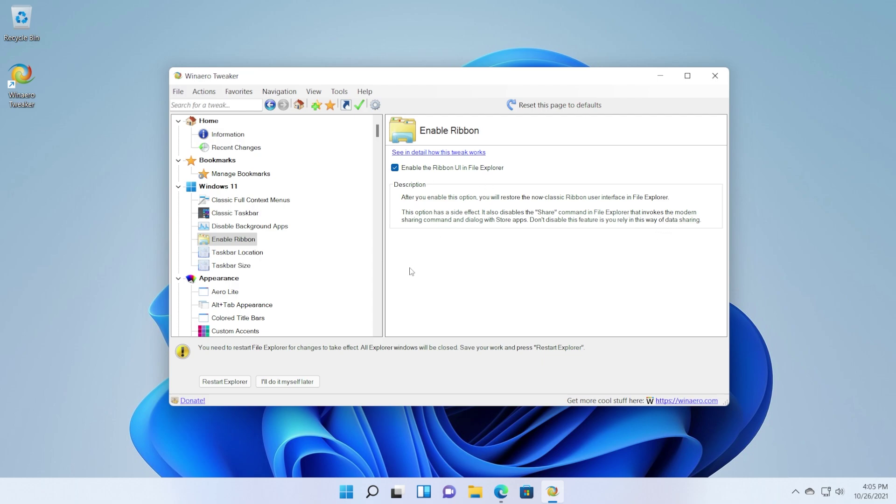
Restart Explorer and open a new window to confirm the classic Home/Share/View ribbon.
click(227, 384)
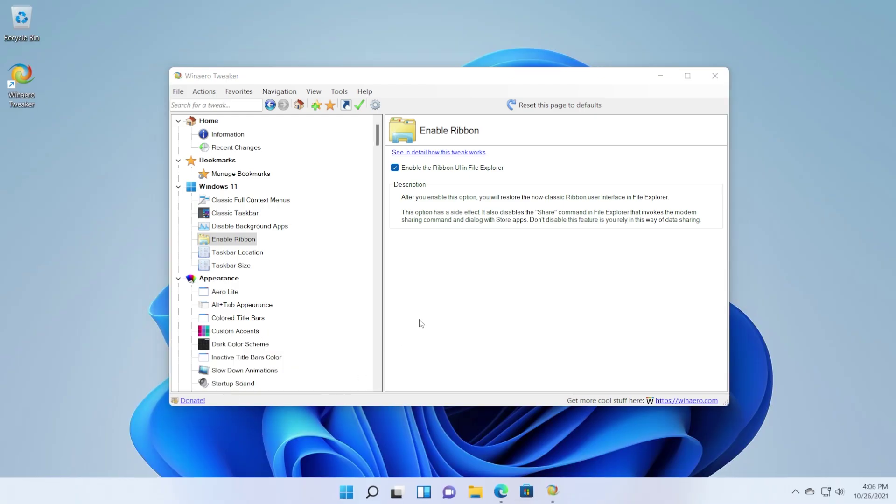
key(super+d)
click(475, 491)
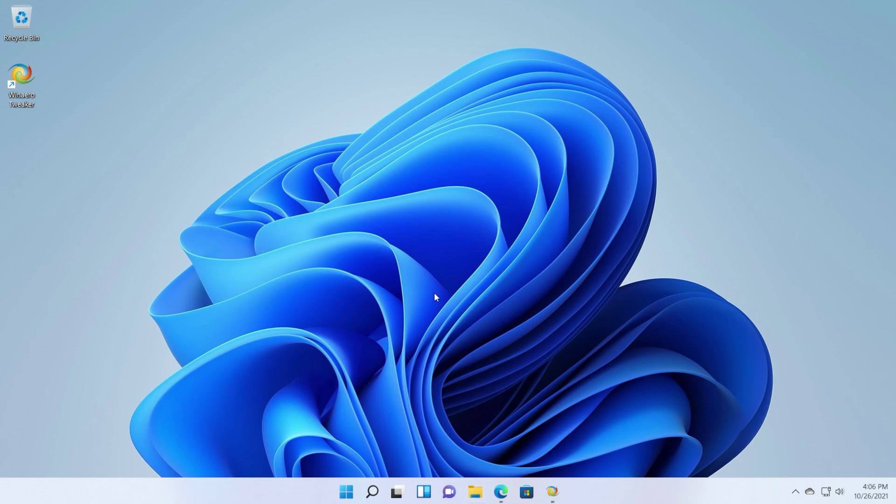
drag(349, 110, 351, 100)
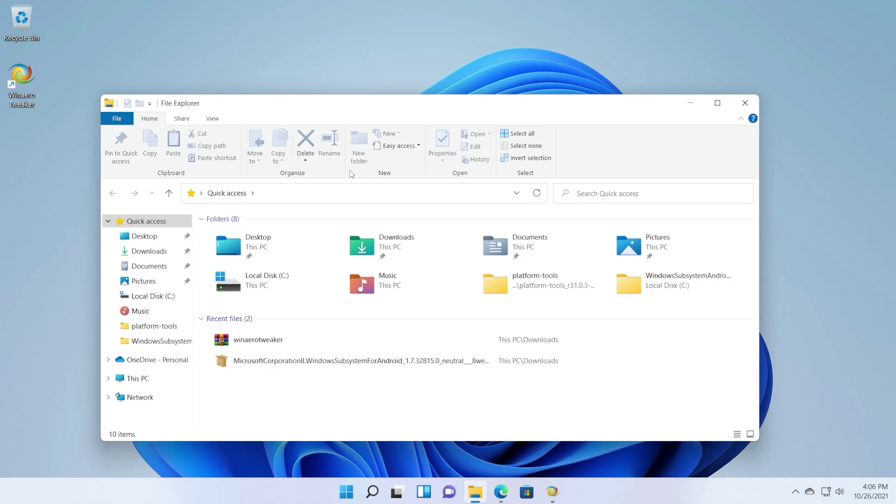
Untick Enable Ribbon in Winaero Tweaker, restart Explorer, and confirm the modern command bar returns.
click(740, 96)
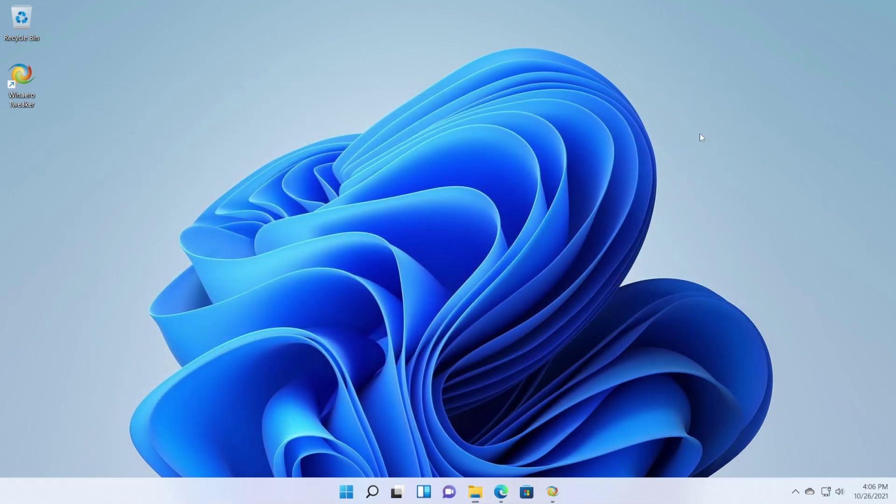
click(553, 491)
click(395, 168)
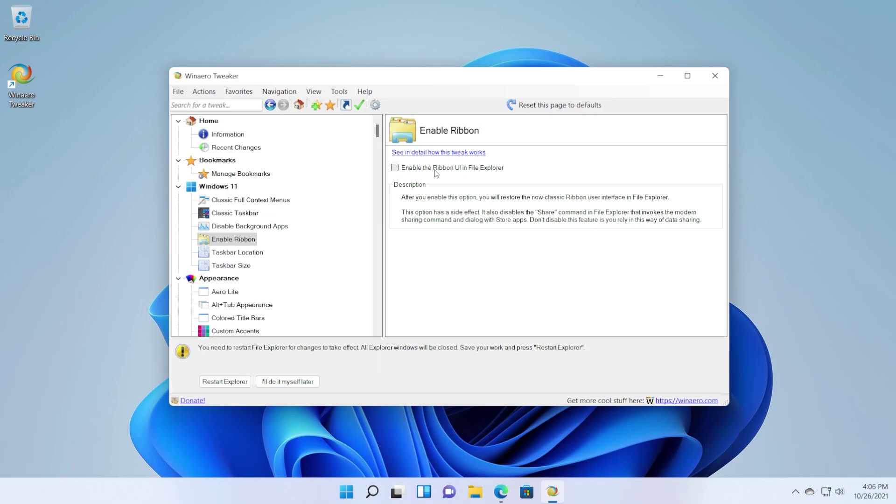
click(233, 382)
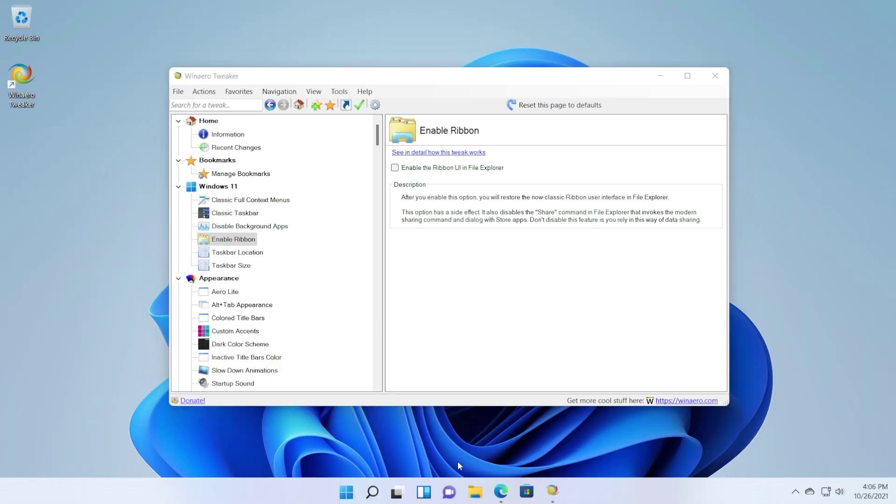
key(super+e)
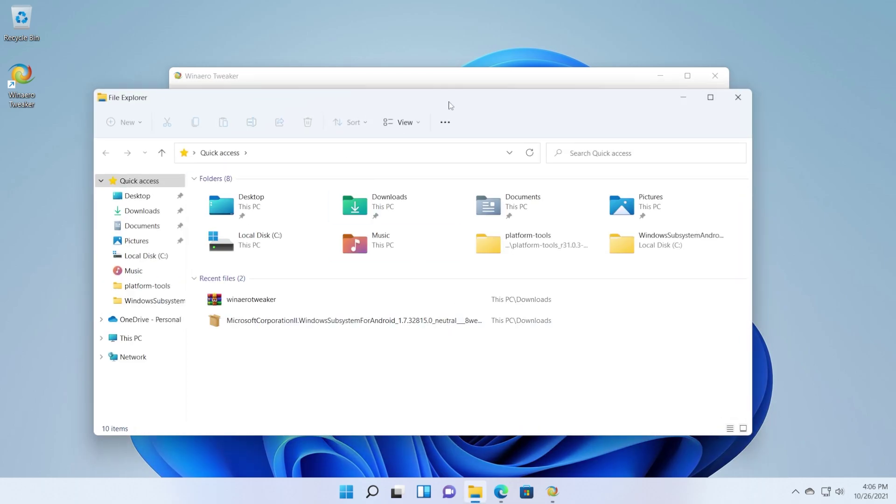
key(alt+F4)
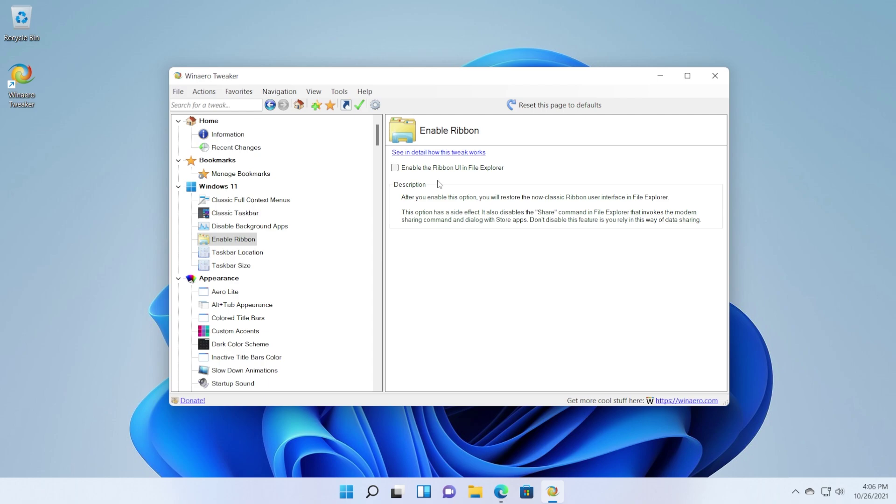
Close Winaero Tweaker and launch Registry Editor as administrator from a 'regedit' search.
key(alt+F4)
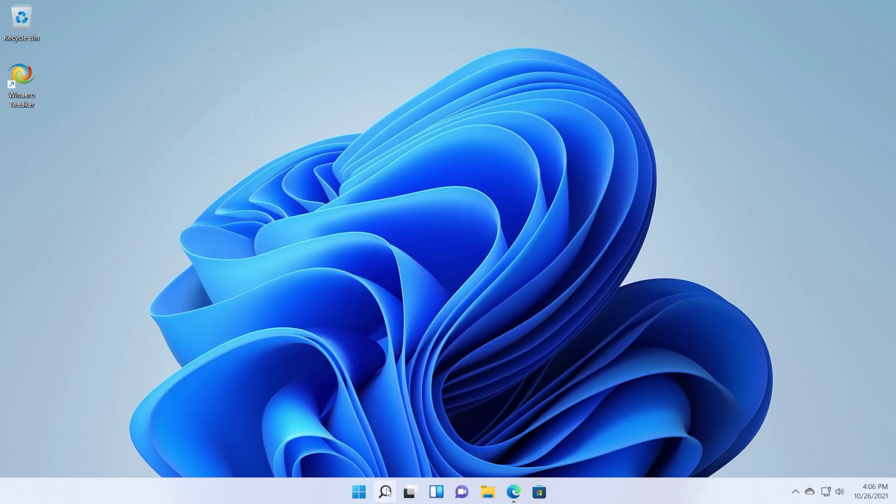
click(385, 492)
text(regedirt)
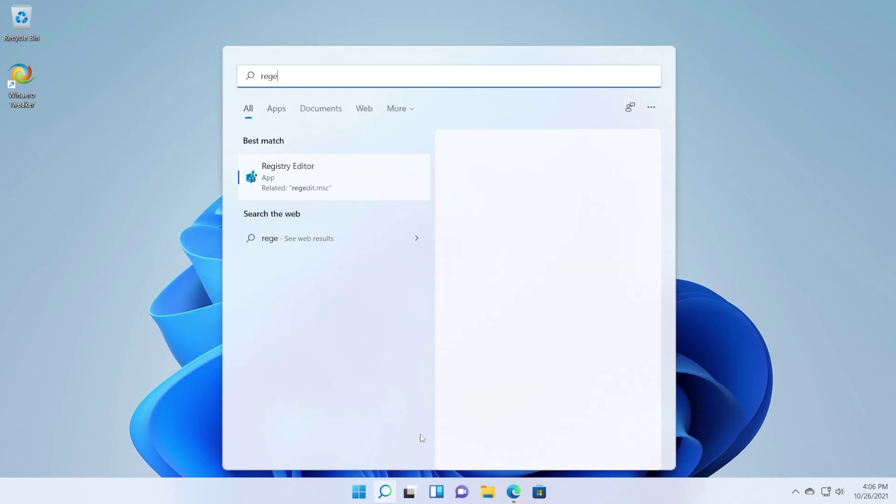
key(BackSpace)
key(BackSpace)
right_click(293, 179)
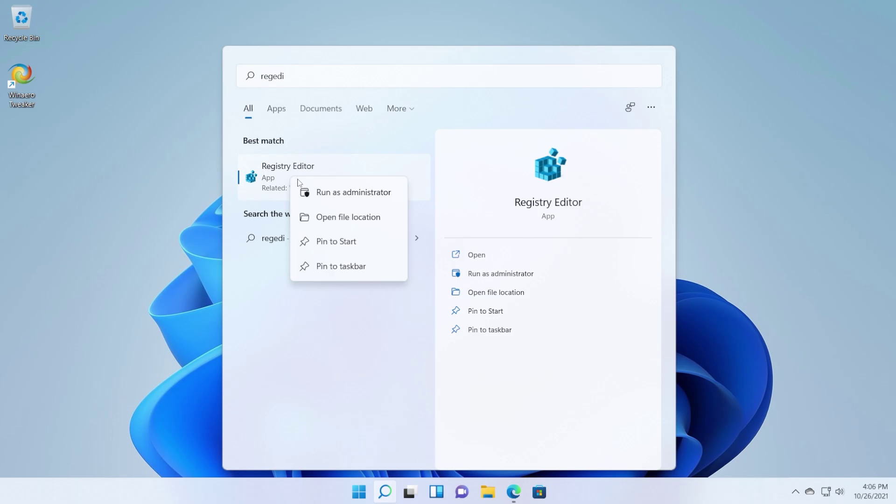
click(332, 195)
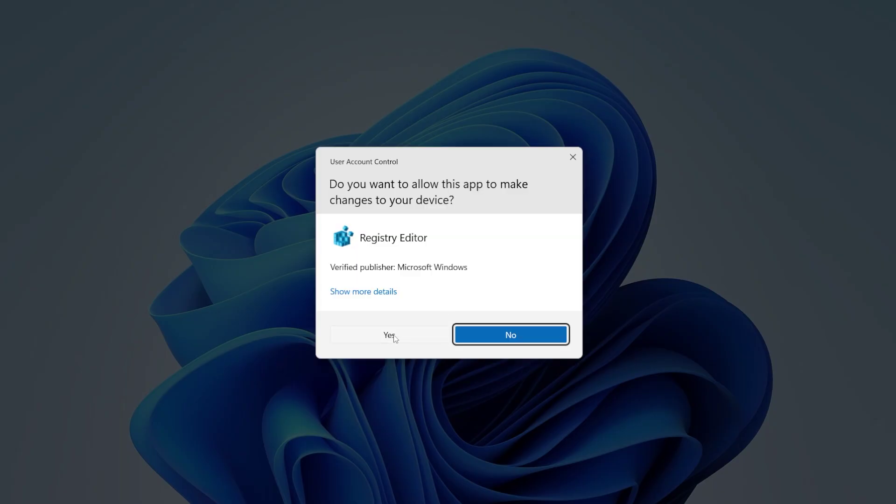
click(394, 336)
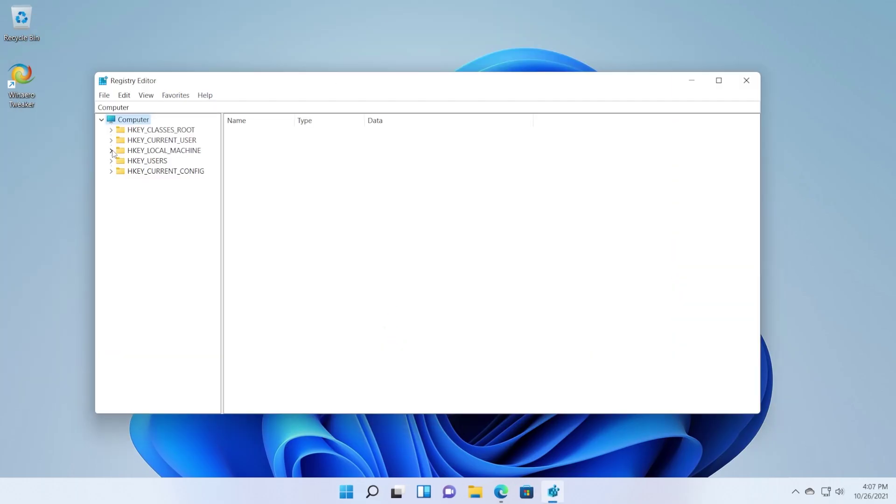
Expand HKLM\SOFTWARE\Microsoft\Windows\CurrentVersion\Shell Extensions to reveal its Approved and Cached subkeys.
click(111, 151)
click(120, 212)
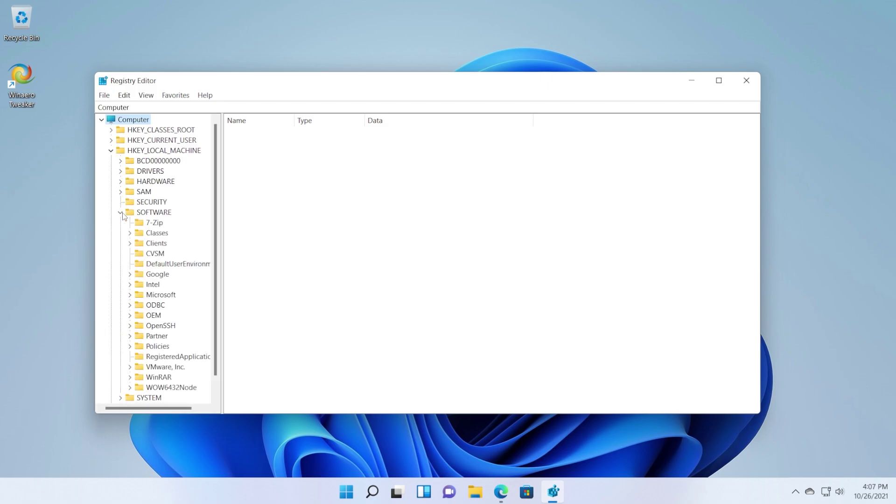
click(130, 274)
scroll(167, 274, down, 7)
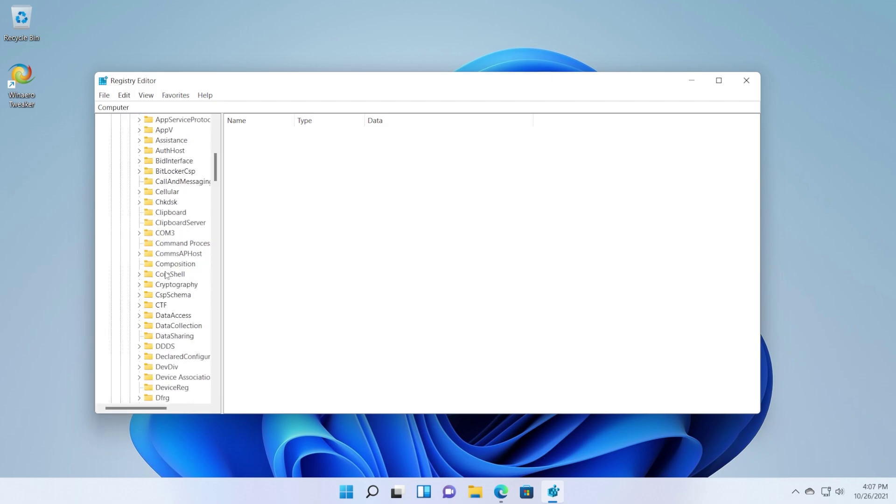
scroll(166, 275, down, 20)
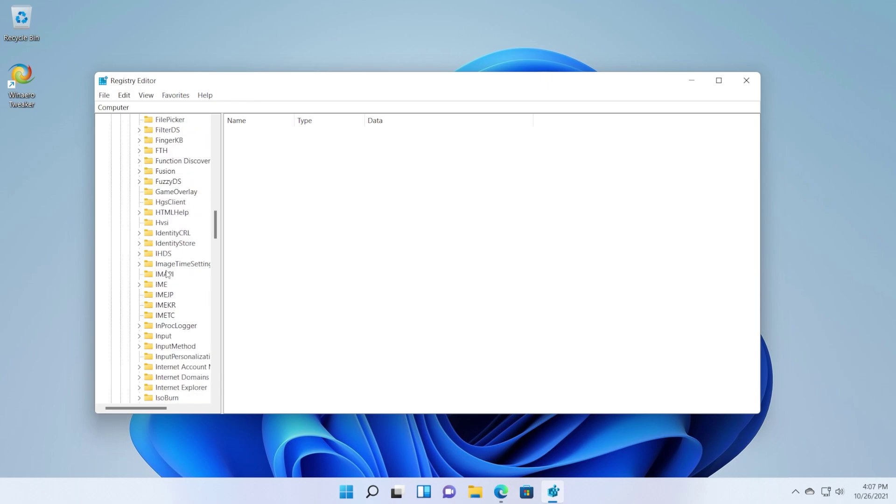
click(139, 307)
drag(222, 275, 260, 216)
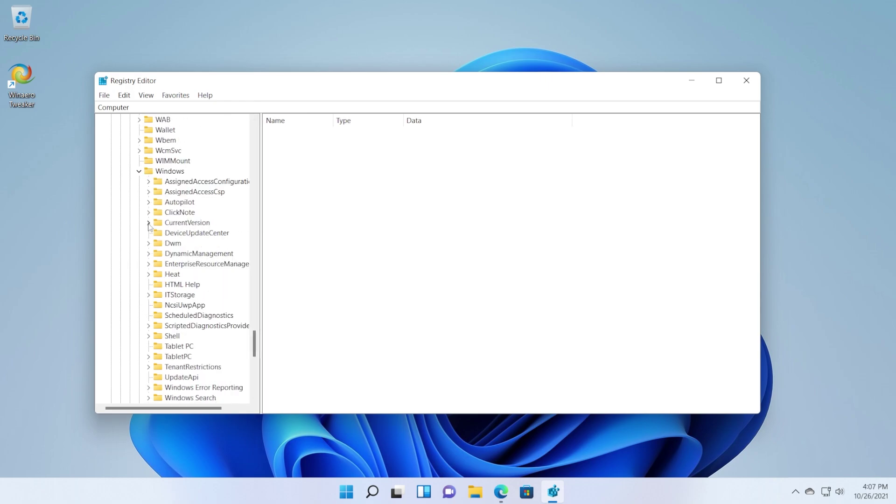
click(150, 226)
scroll(235, 246, down, 20)
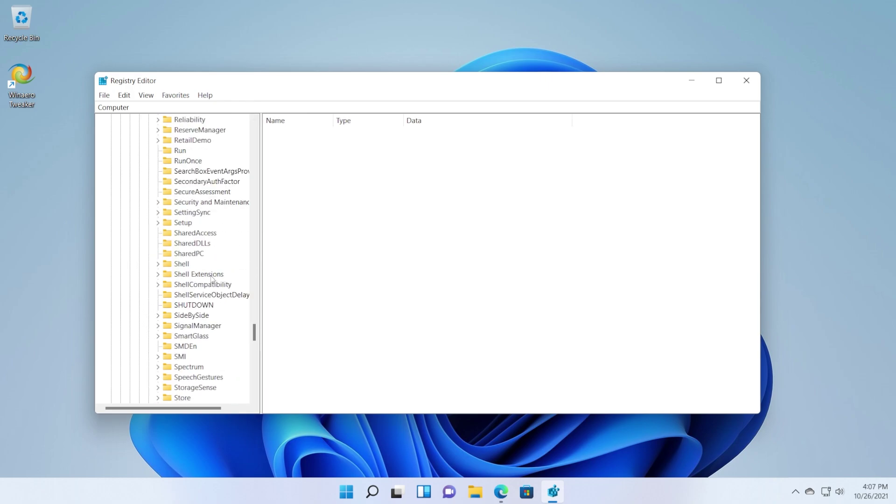
click(194, 275)
click(158, 275)
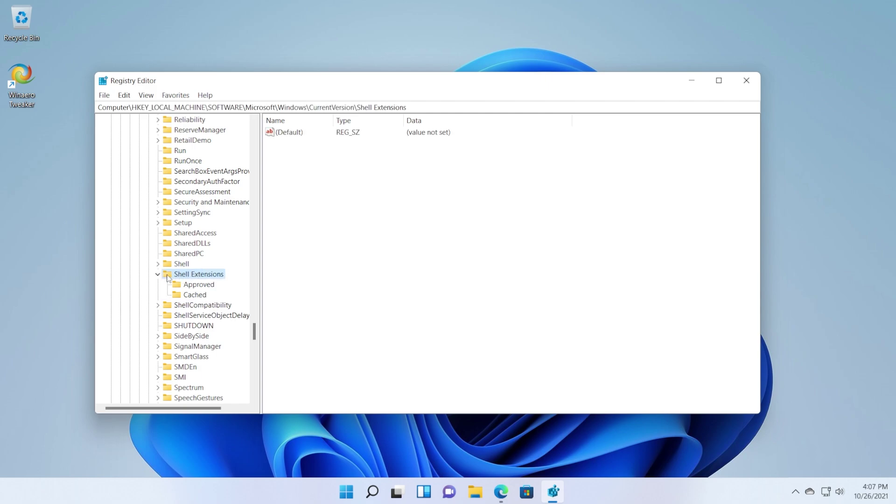
Create a new key named 'Blocked' under Shell Extensions.
right_click(197, 277)
mouse_move(229, 295)
click(367, 298)
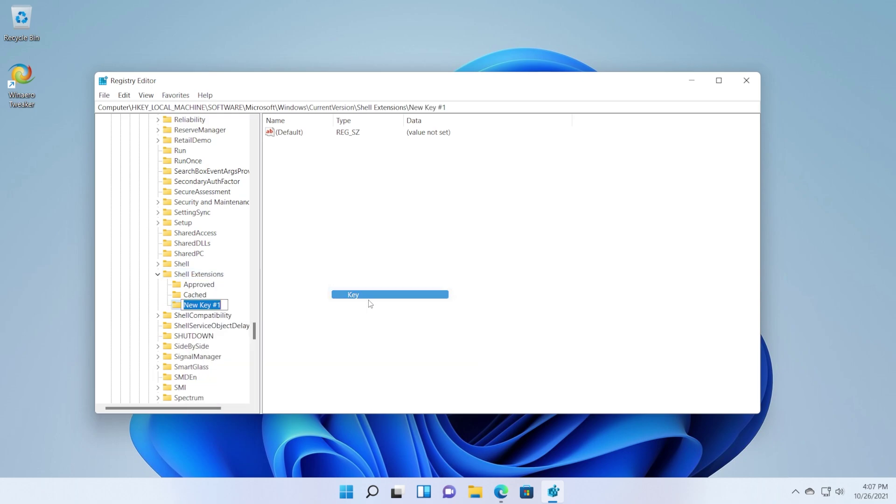
text(Blocked)
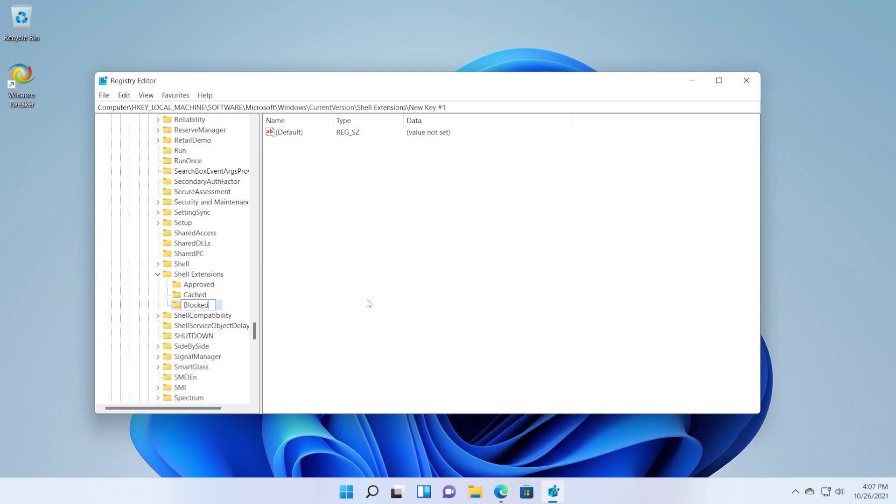
key(Return)
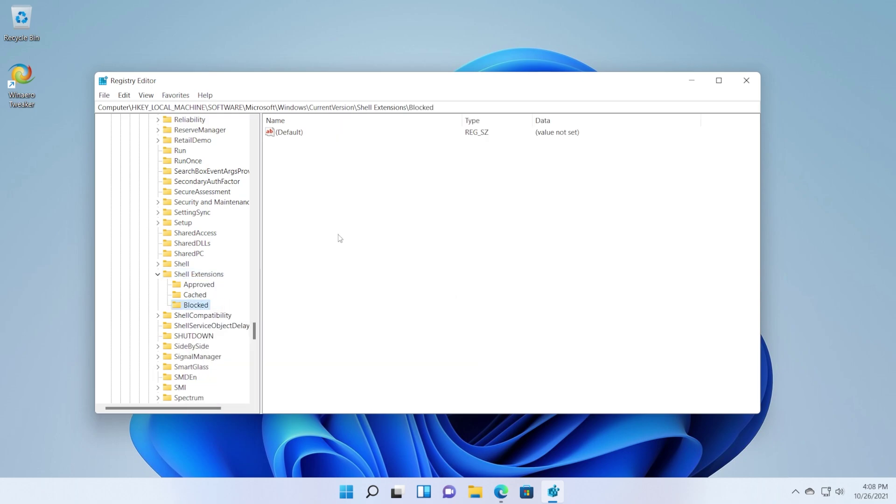
Add string value {e2bf9676-5f8f-435c-97eb-11607a5bedf7} under Blocked, then close Registry Editor.
right_click(317, 197)
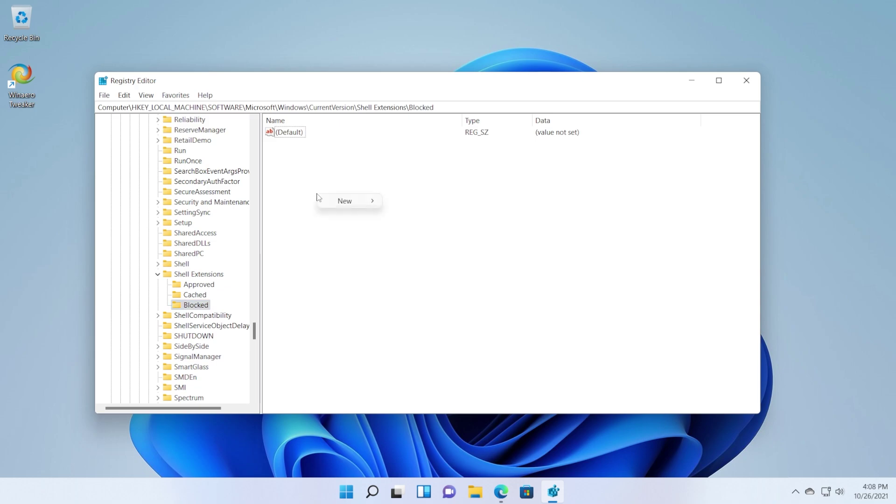
mouse_move(348, 201)
click(418, 219)
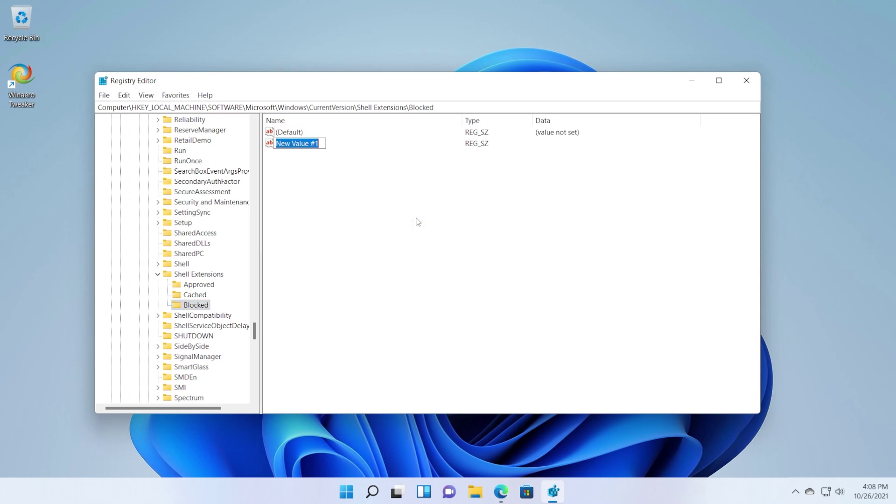
text({e2bf9676-5f8f-435c-97eb-11607a5bedf7})
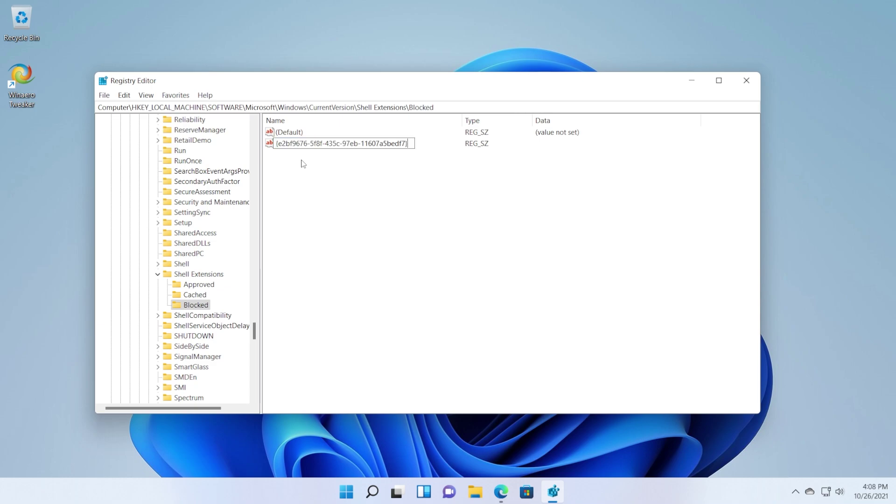
key(Return)
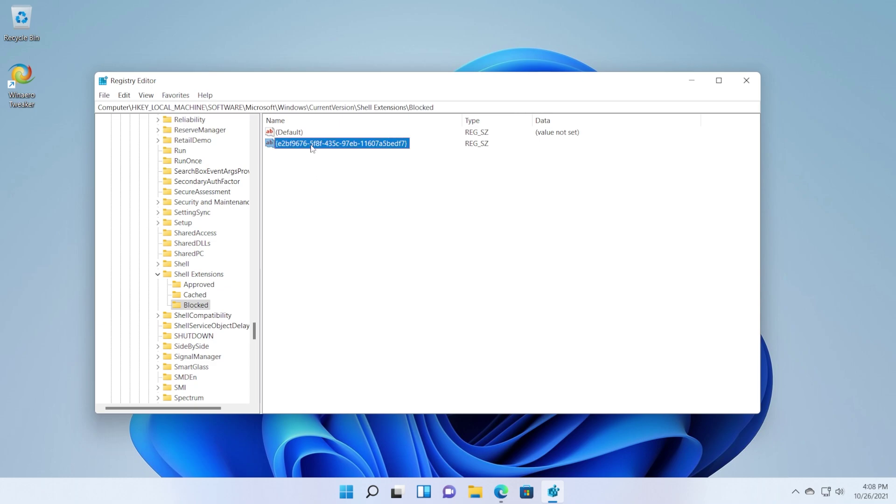
click(336, 202)
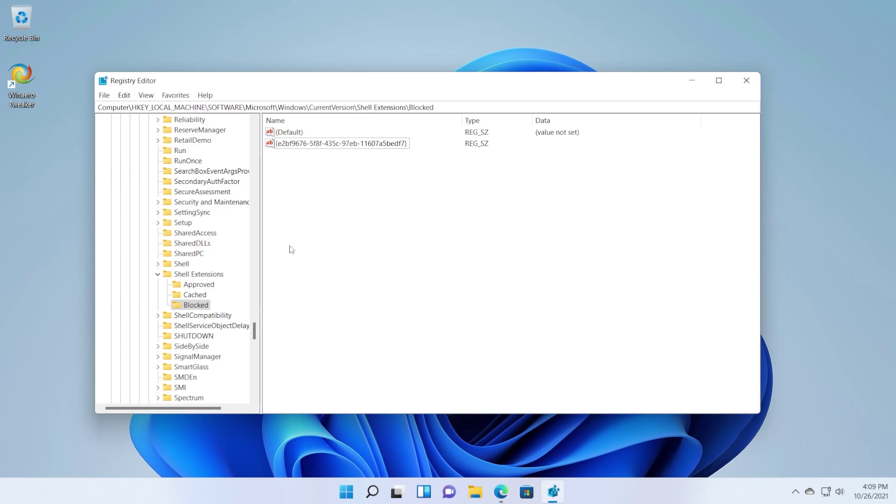
click(745, 84)
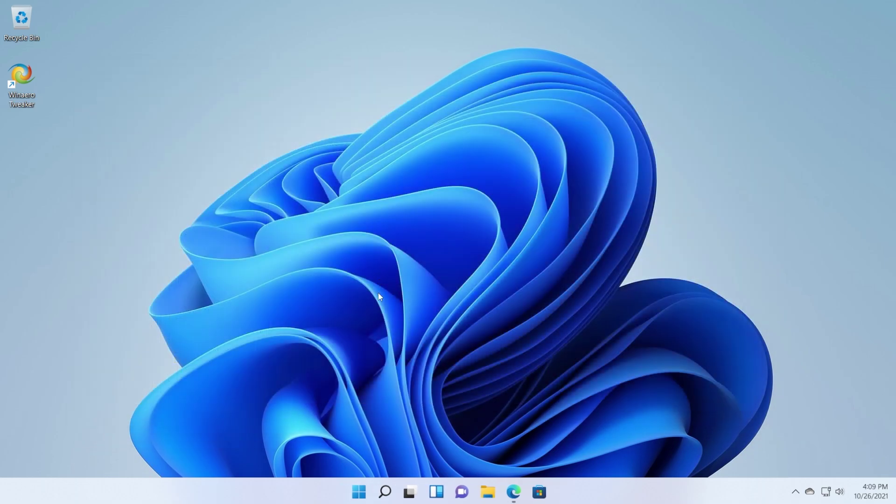
Check that File Explorer shows the classic Home/Share/View ribbon, then return to the desktop.
right_click(359, 492)
click(452, 388)
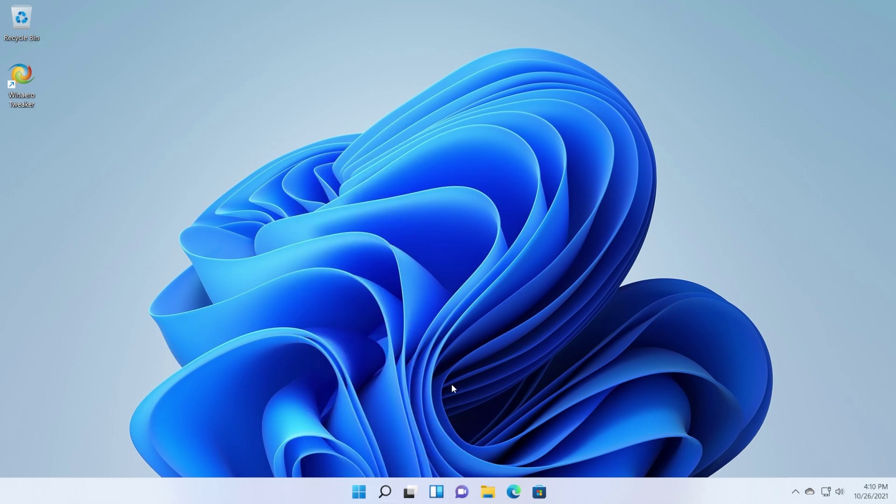
click(488, 492)
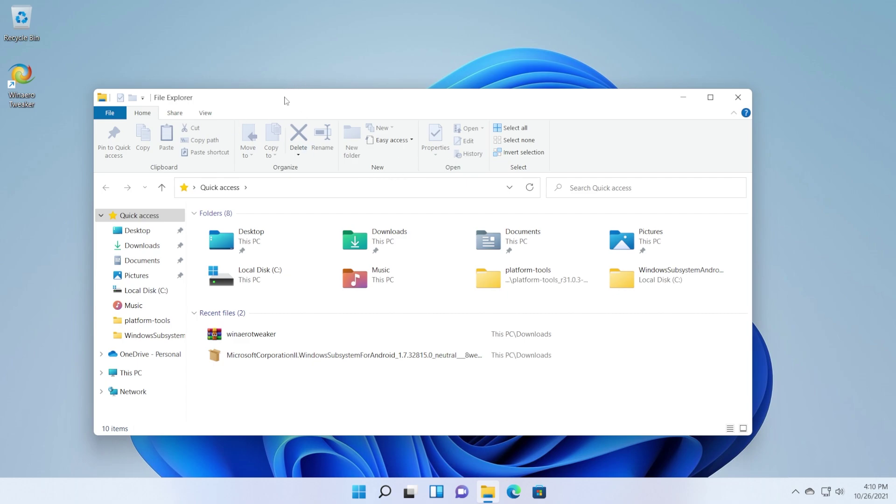
mouse_move(286, 100)
mouse_down()
mouse_move(271, 101)
mouse_move(296, 96)
mouse_up()
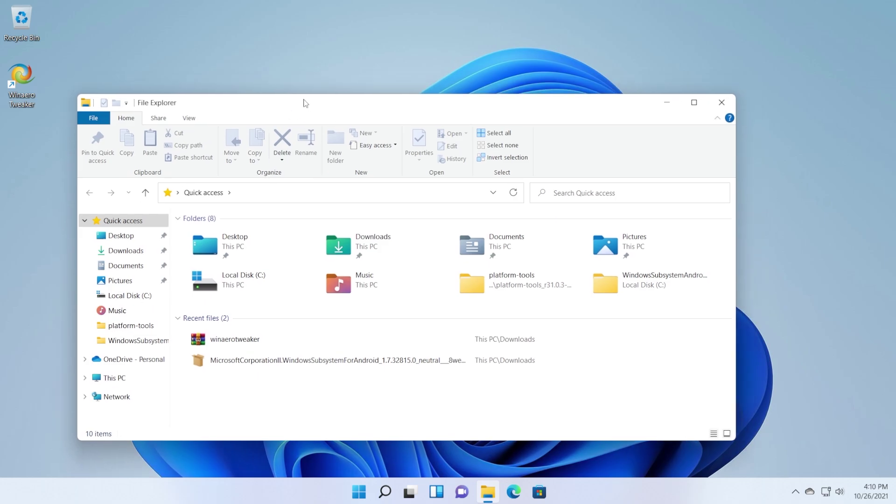
key(super+d)
Search 'regedit' and launch Registry Editor as administrator.
click(385, 491)
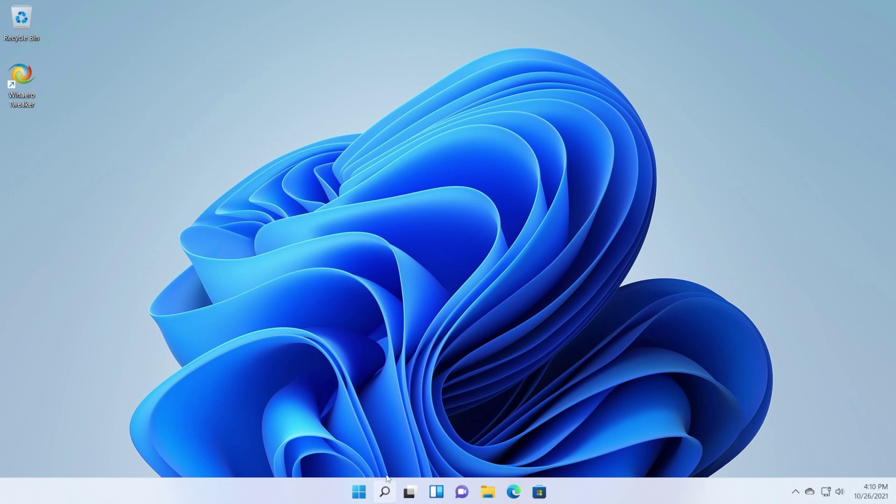
text(regedi)
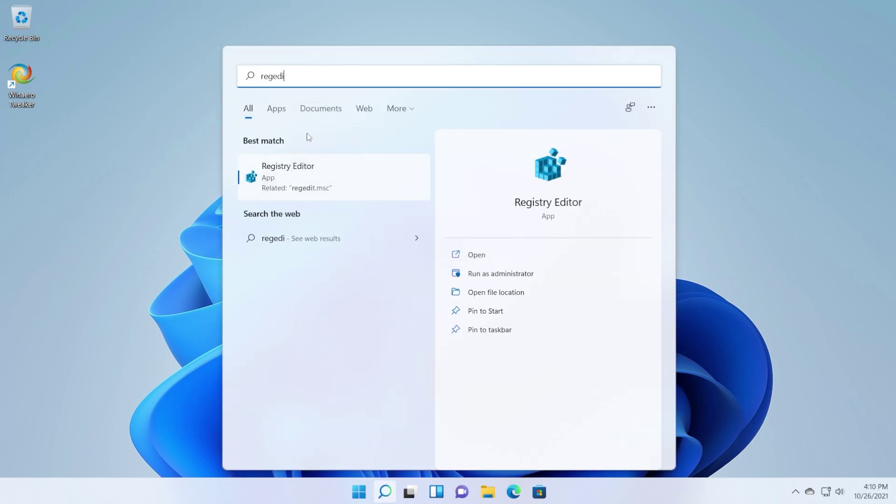
right_click(286, 176)
click(355, 183)
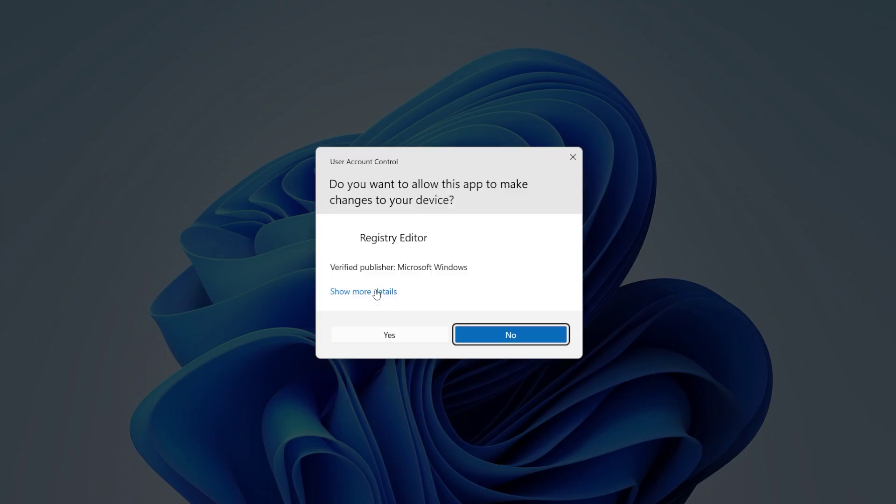
key(alt+y)
Delete the GUID value under Shell Extensions\Blocked and close Registry Editor.
scroll(198, 266, down, 2)
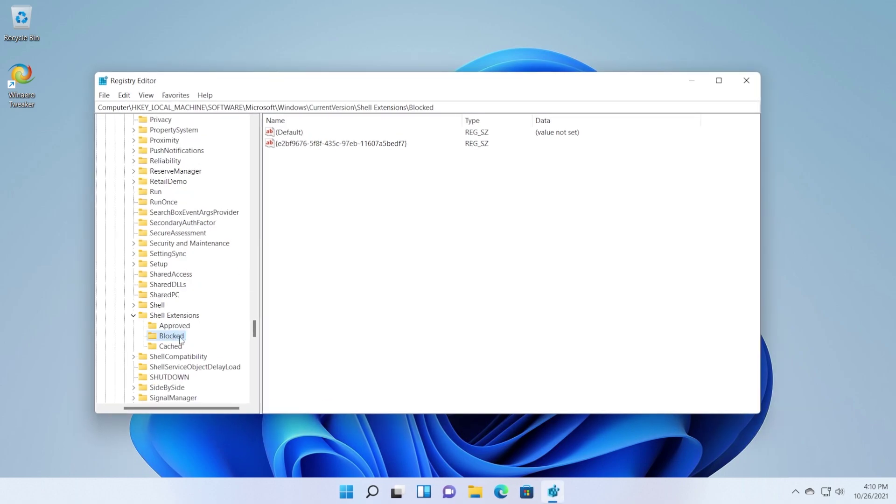
click(316, 144)
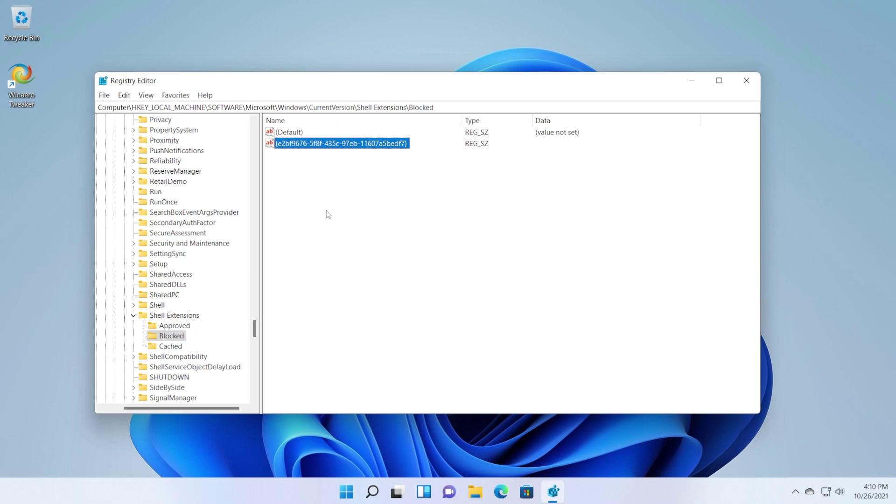
right_click(306, 143)
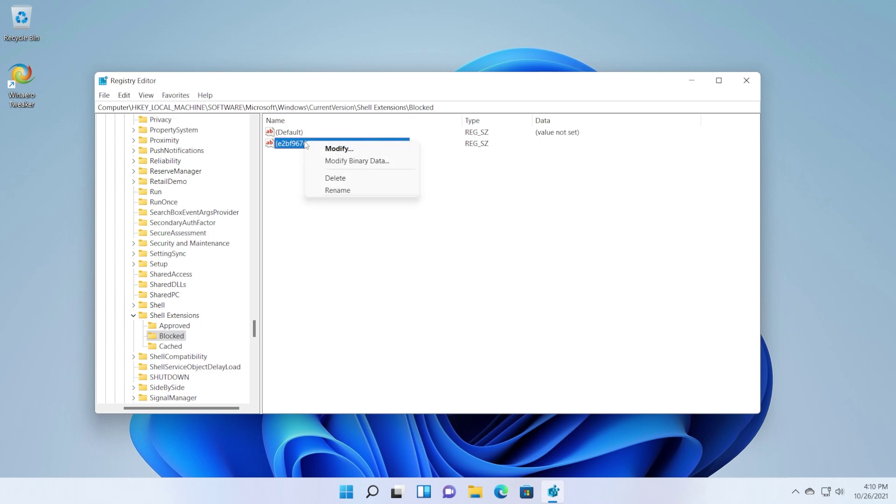
click(331, 179)
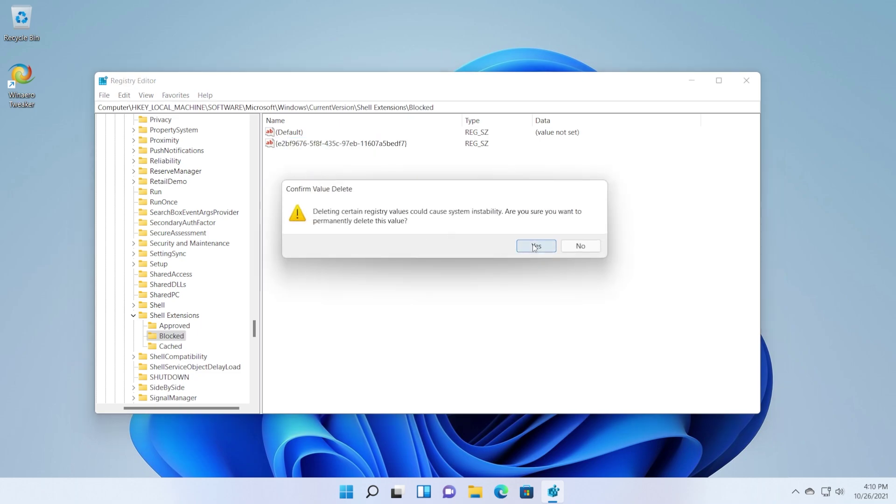
click(536, 245)
click(747, 81)
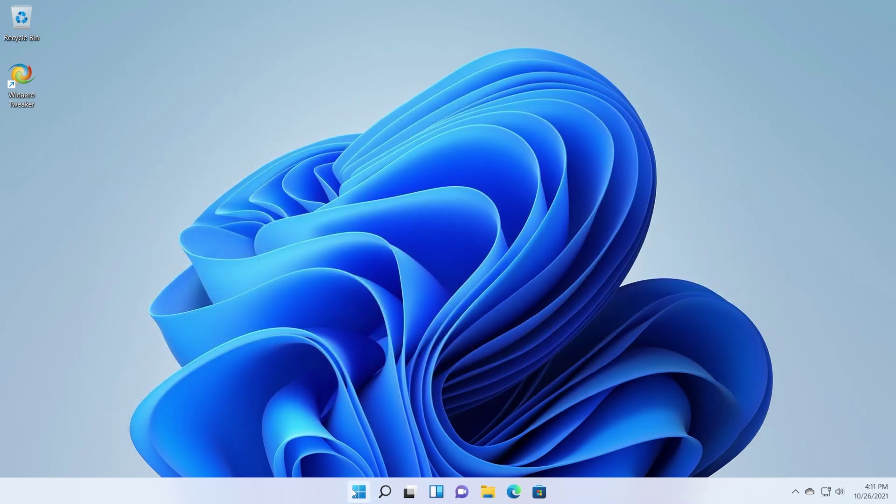
Restart the PC from the Start button's power-user menu.
right_click(359, 492)
mouse_move(390, 447)
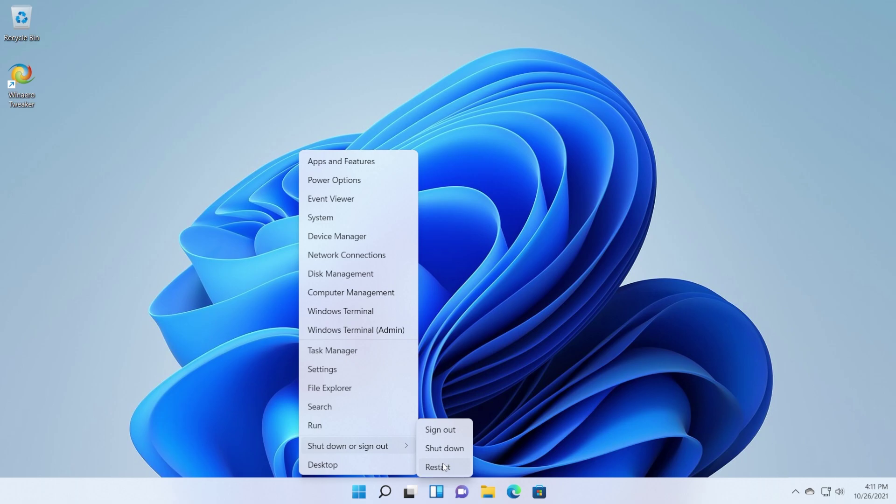
click(443, 466)
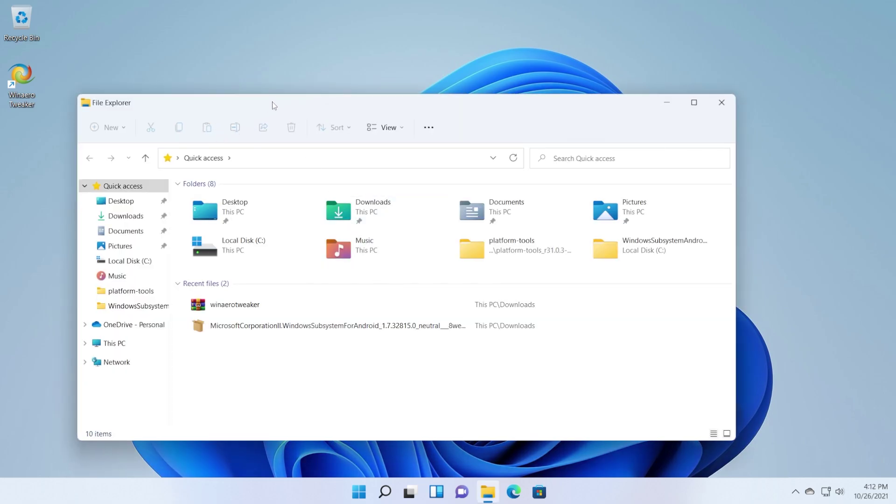
Close the File Explorer window with the modern command bar, leaving the bare desktop.
drag(274, 106, 263, 109)
key(alt+F4)
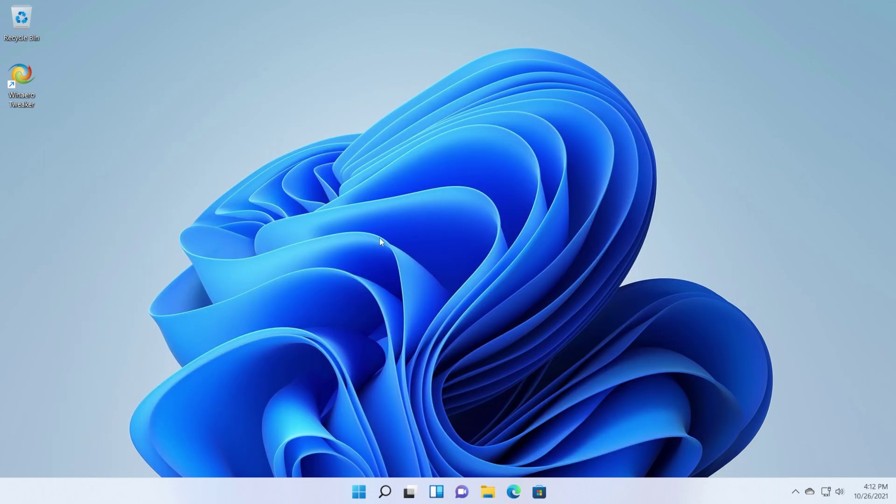